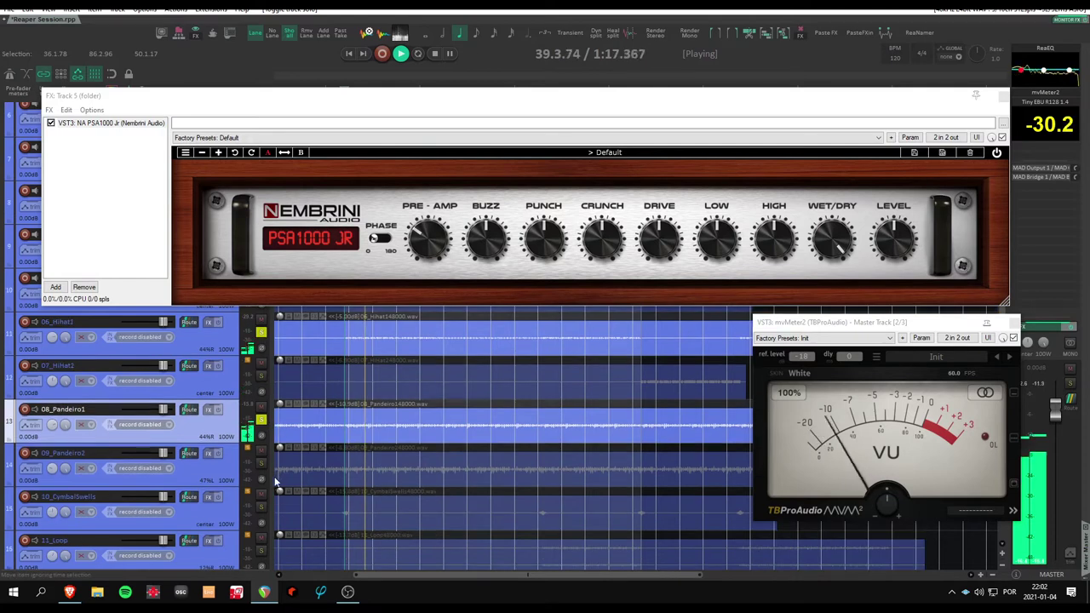
# - Solo 09_Pandeiro2, then play from the second claps section around bar 53 with 04_Claps1 soloed as well
pyautogui.click(262, 465)
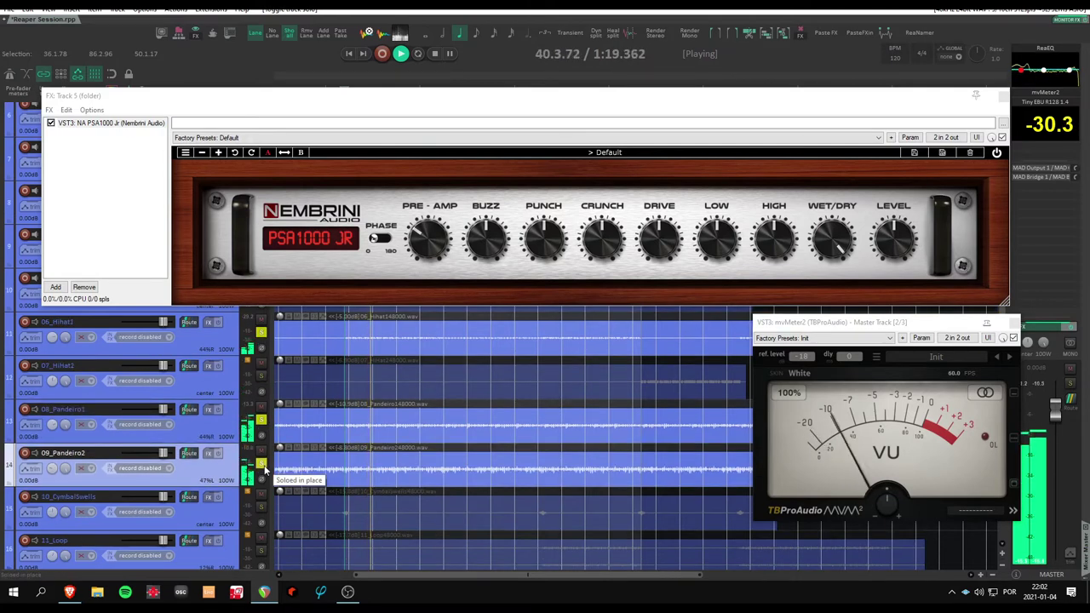
pyautogui.scroll(-1, 264, 472)
pyautogui.scroll(5, 263, 474)
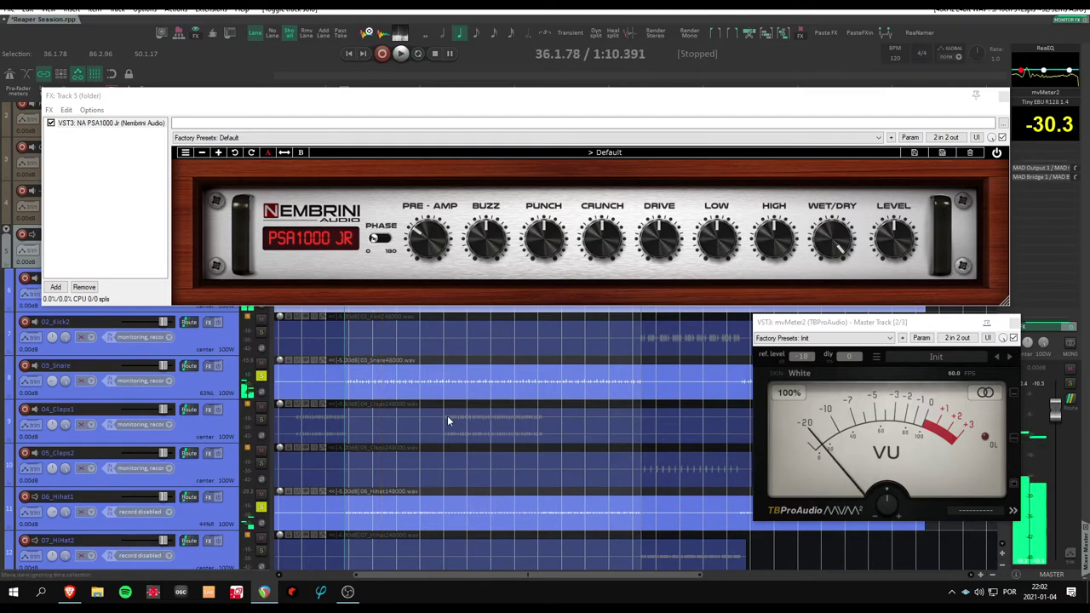
pyautogui.moveTo(443, 417); pyautogui.dragTo(544, 419)
pyautogui.press('space')
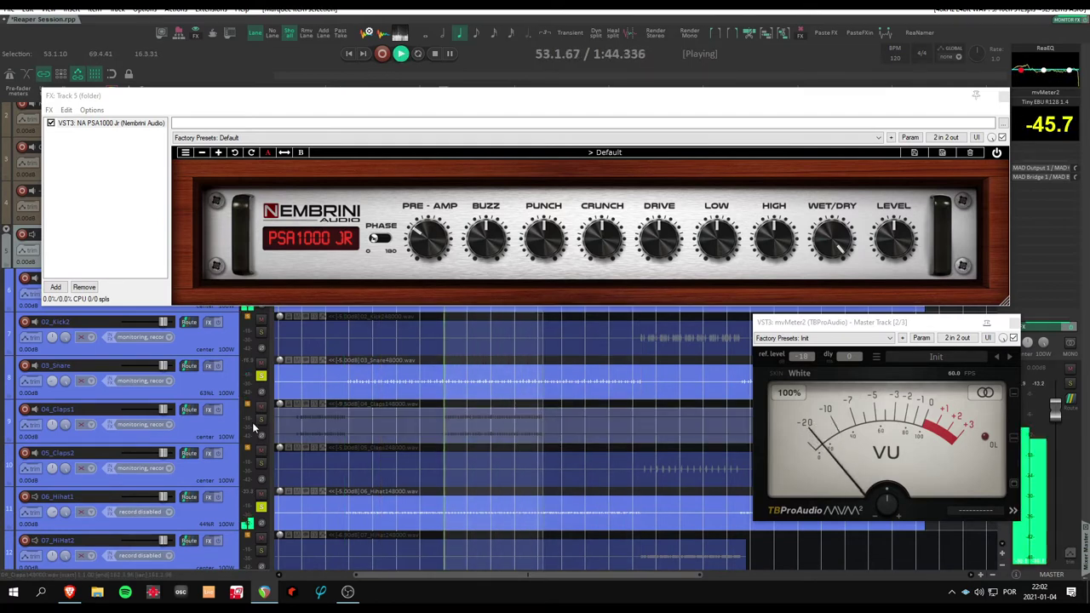
pyautogui.click(260, 422)
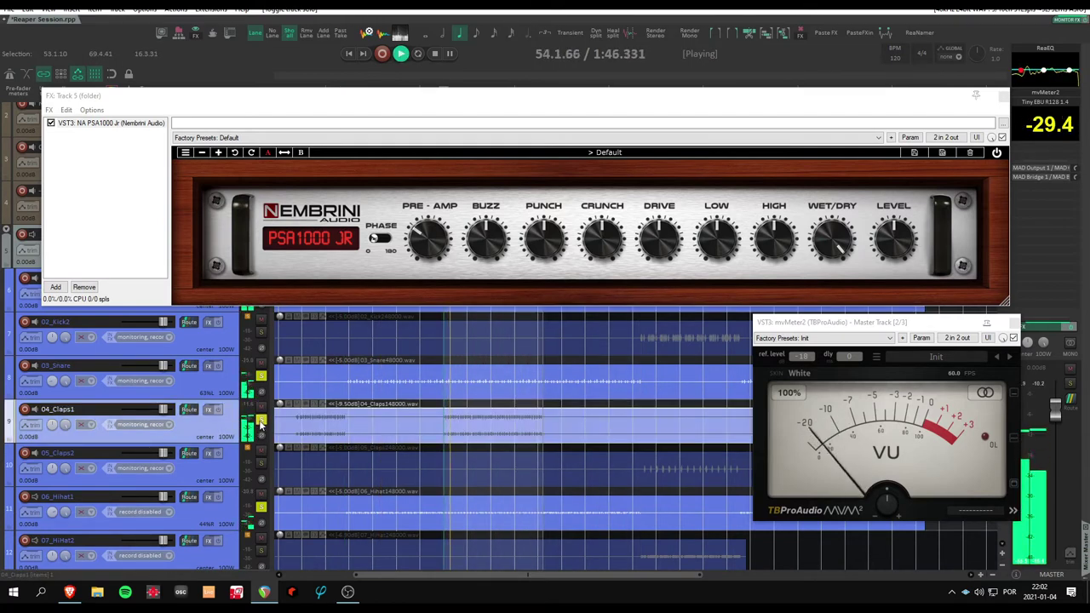
# - Clear all track solos and solo the parent drum folder on track 5
pyautogui.click(261, 423)
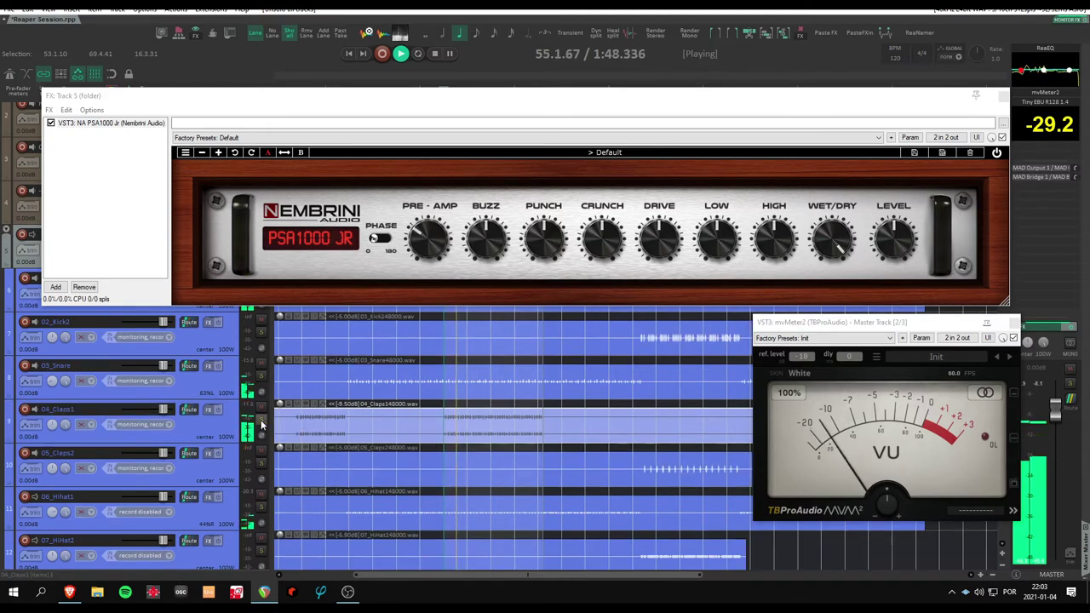
pyautogui.scroll(2, 261, 423)
pyautogui.click(262, 332)
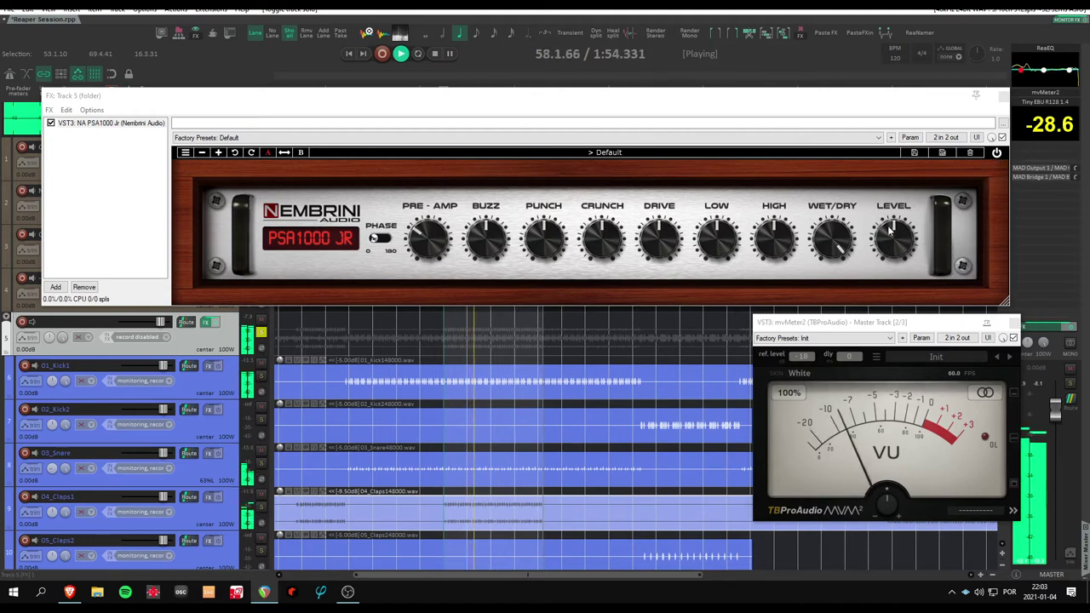
# - Switch on the PSA1000 Jr processing on the drum folder and turn its Wet/Dry knob down to minimum
pyautogui.click(997, 153)
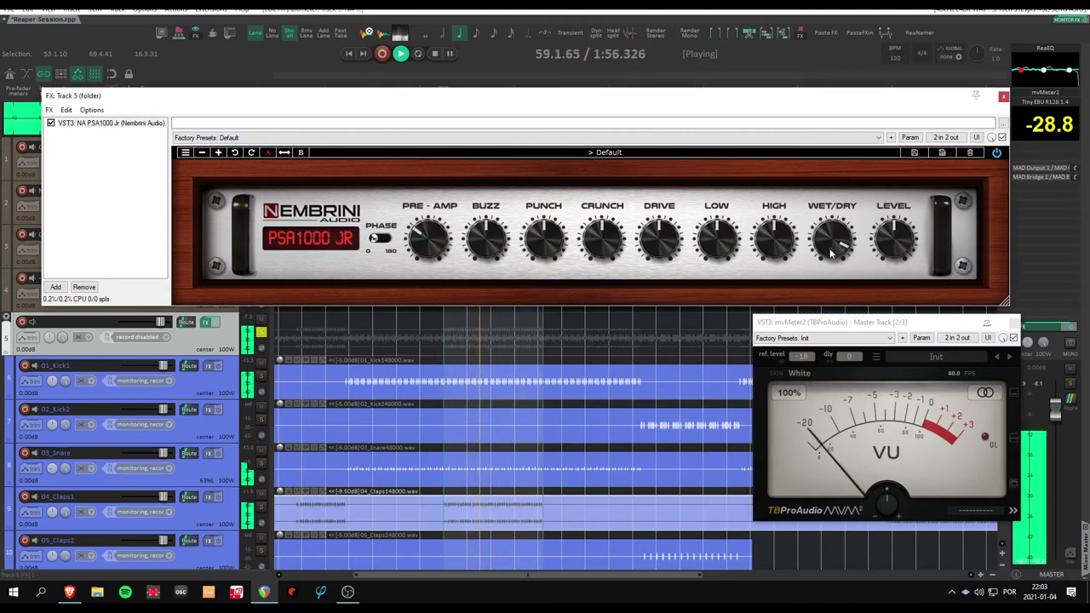
pyautogui.moveTo(830, 253); pyautogui.dragTo(826, 289)
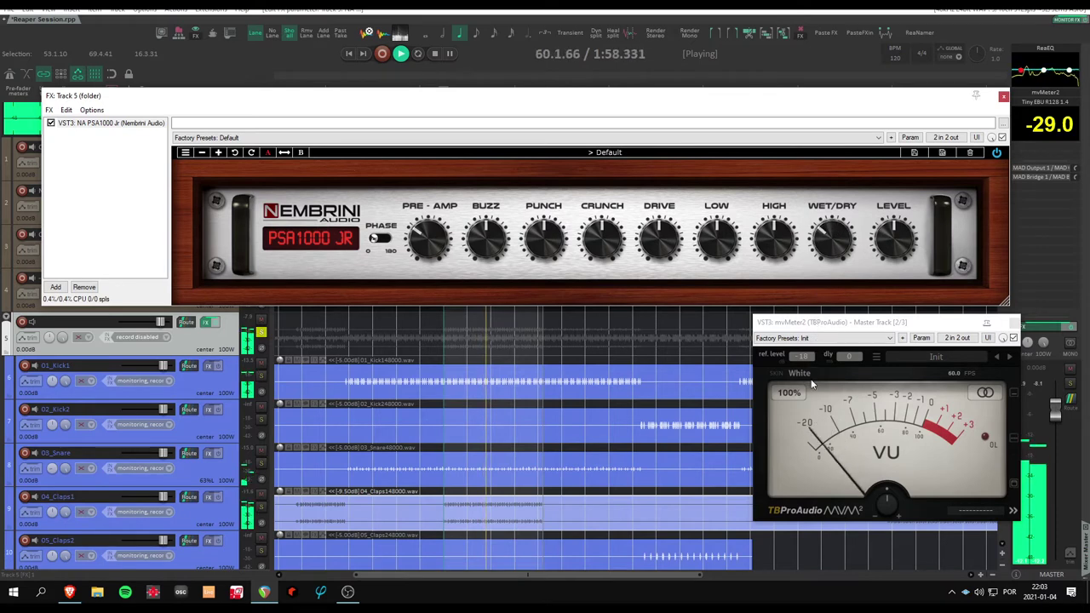
pyautogui.moveTo(811, 424); pyautogui.dragTo(812, 467)
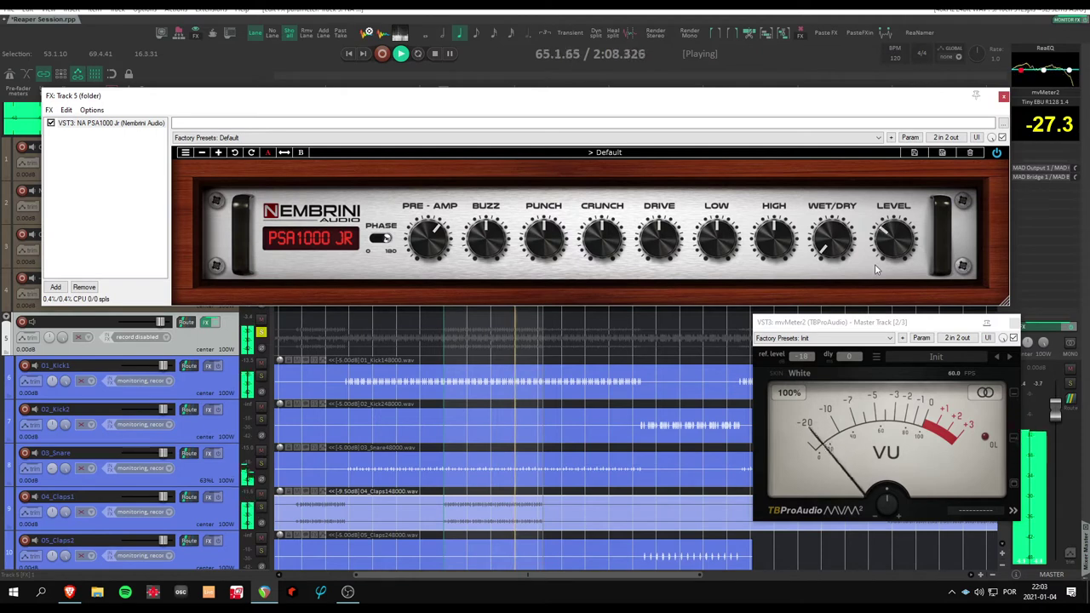
# - Adjust the Punch and Low knobs while varying the Wet/Dry blend, finishing with Wet/Dry at minimum
pyautogui.moveTo(838, 247); pyautogui.dragTo(840, 226)
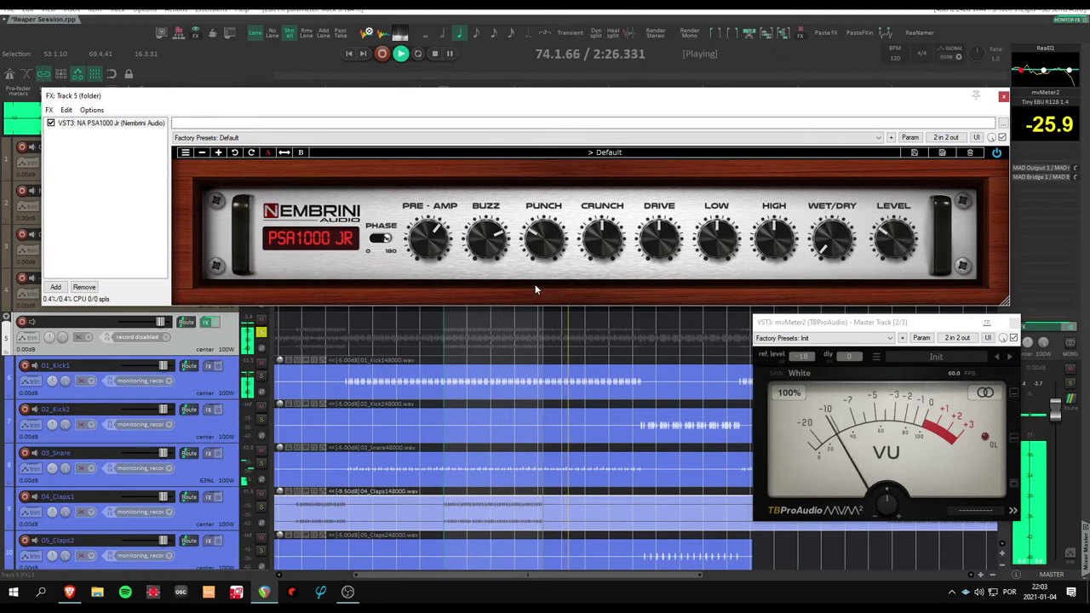
pyautogui.moveTo(543, 240); pyautogui.dragTo(551, 203)
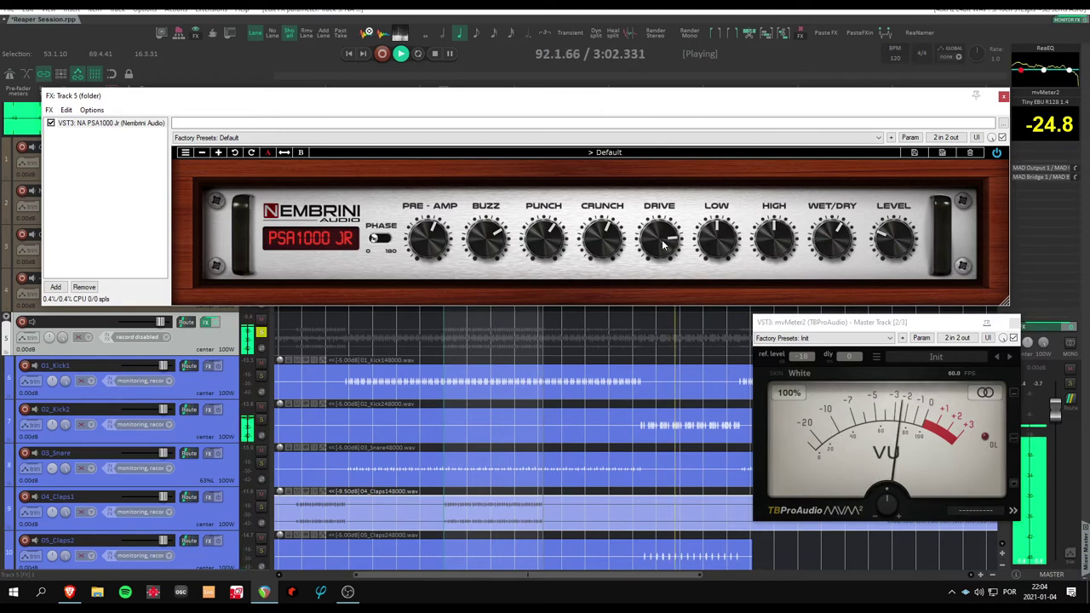
pyautogui.moveTo(729, 224)
pyautogui.mouseDown()
pyautogui.moveTo(728, 153)
pyautogui.moveTo(729, 379)
pyautogui.moveTo(717, 236)
pyautogui.mouseUp()
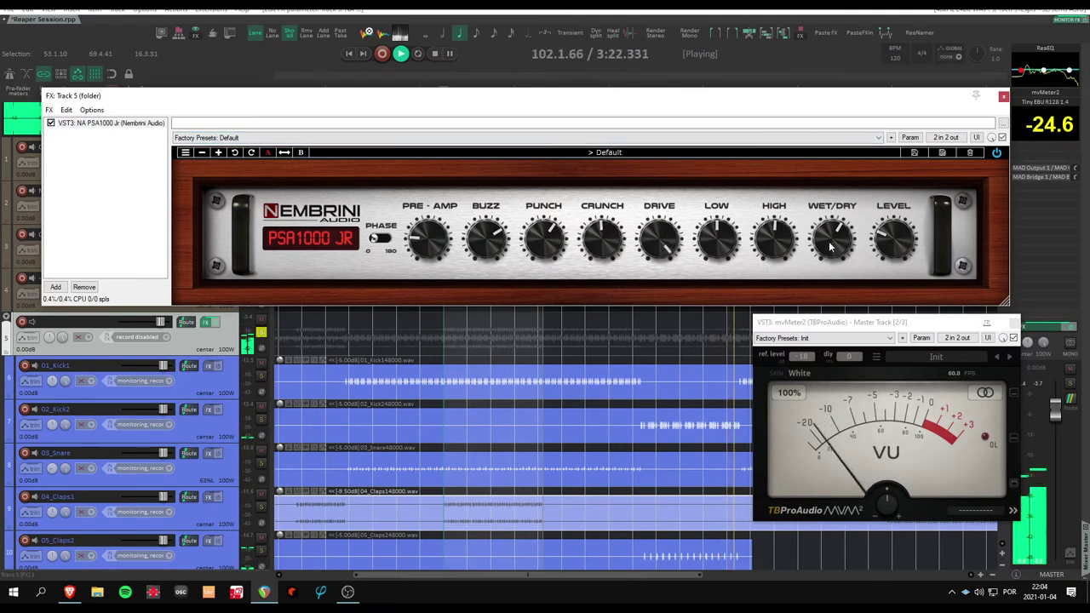
pyautogui.moveTo(838, 232); pyautogui.dragTo(797, 456)
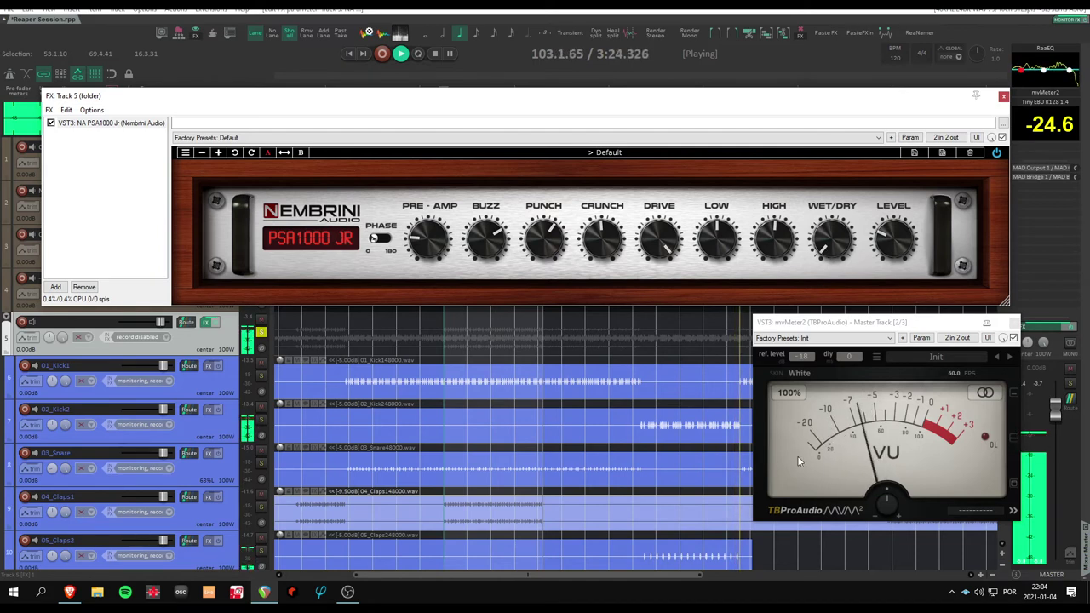
# - Restart playback at the start of the 02_Kick2 hits and solo the 02_Kick2 track
pyautogui.press('space')
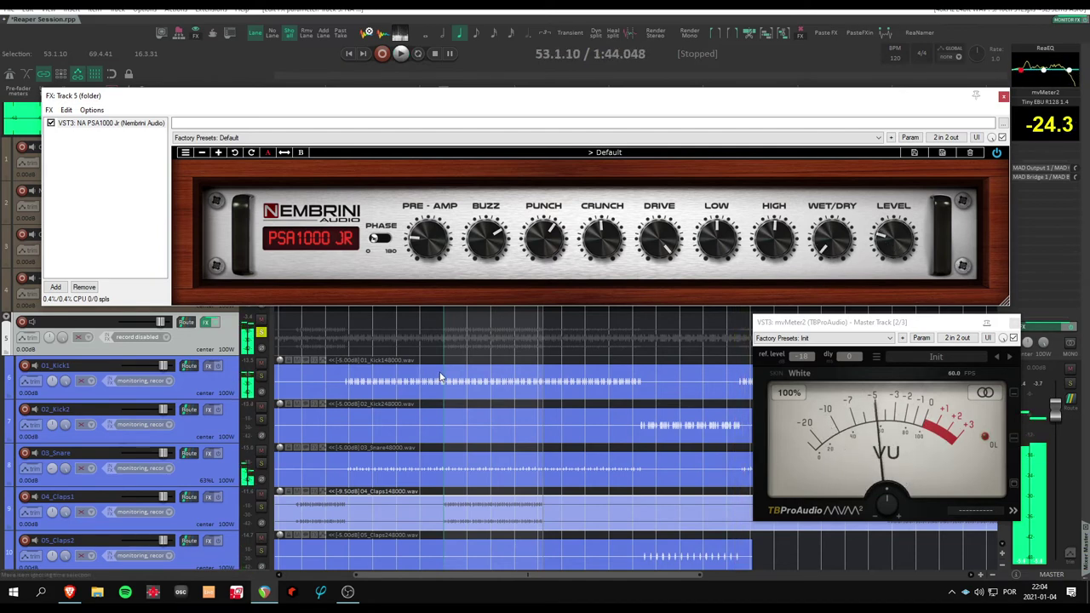
pyautogui.press('space')
pyautogui.click(643, 414)
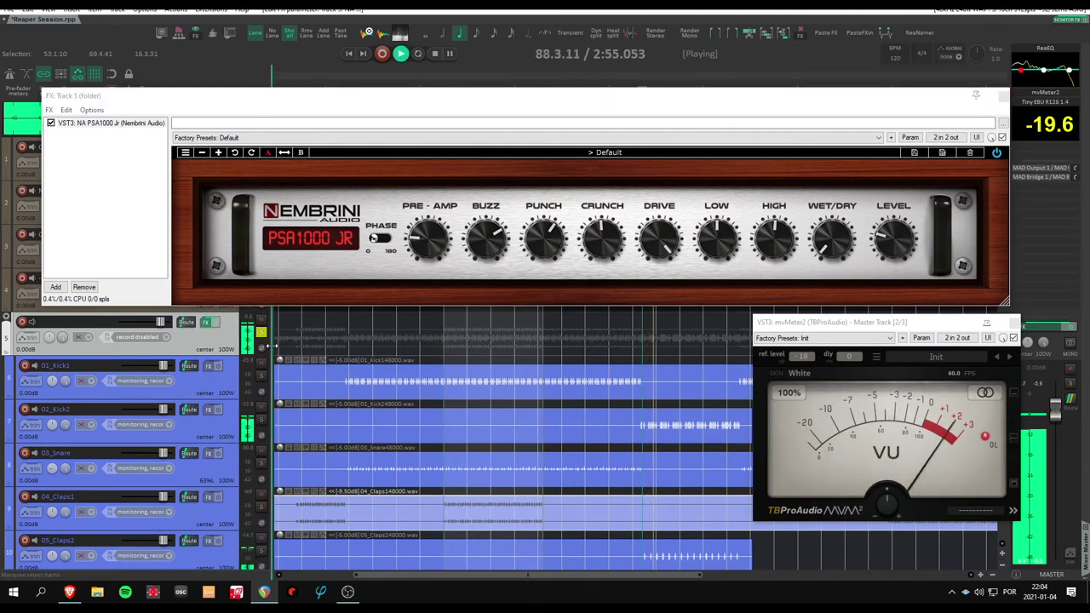
pyautogui.click(261, 420)
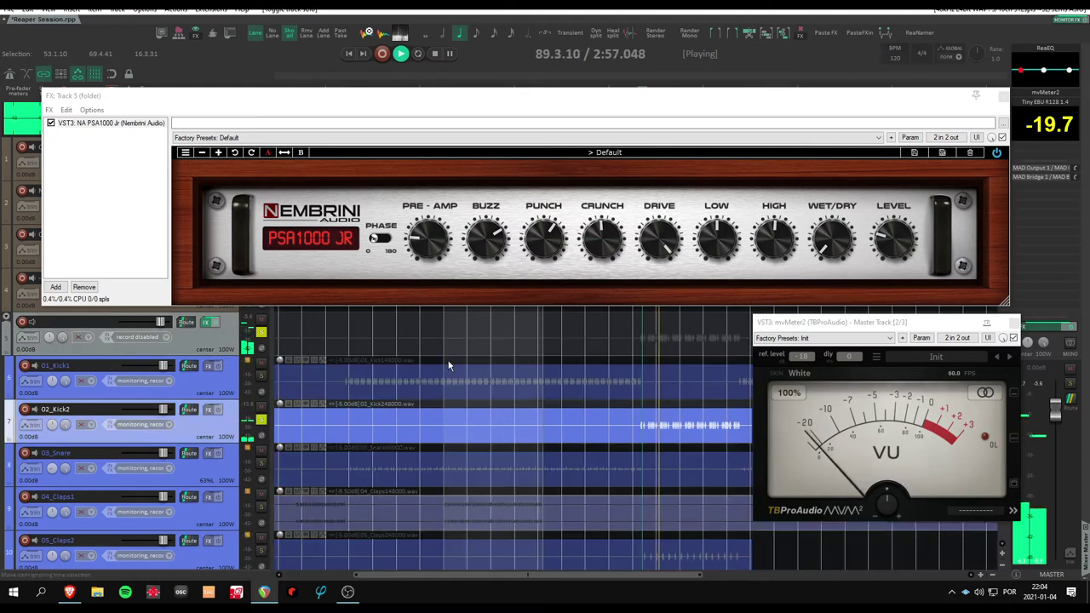
# - Select the 02_Kick2 hits from about bar 88 to 103 and tune Pre-Amp, Wet/Dry and Level, ending with Wet/Dry at minimum and Level reduced
pyautogui.click(441, 210)
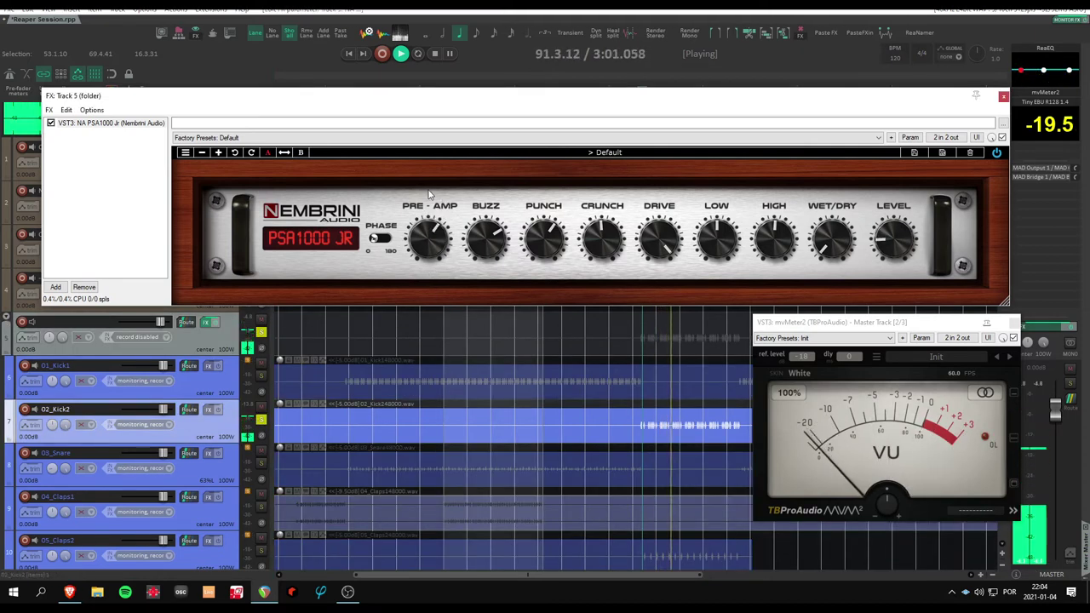
pyautogui.moveTo(894, 245); pyautogui.dragTo(894, 261)
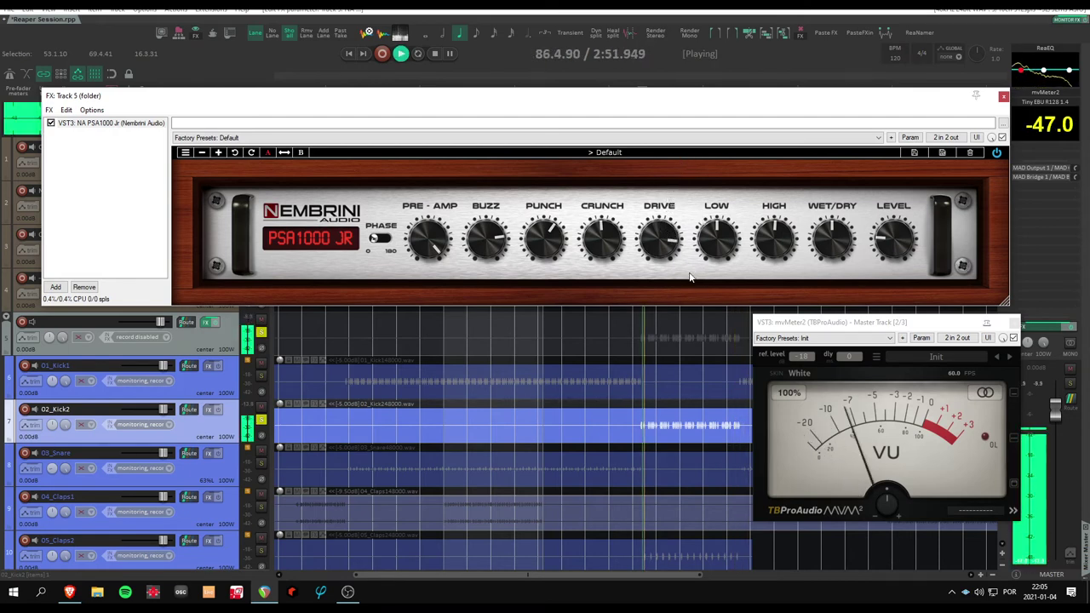
pyautogui.moveTo(642, 426); pyautogui.dragTo(740, 426)
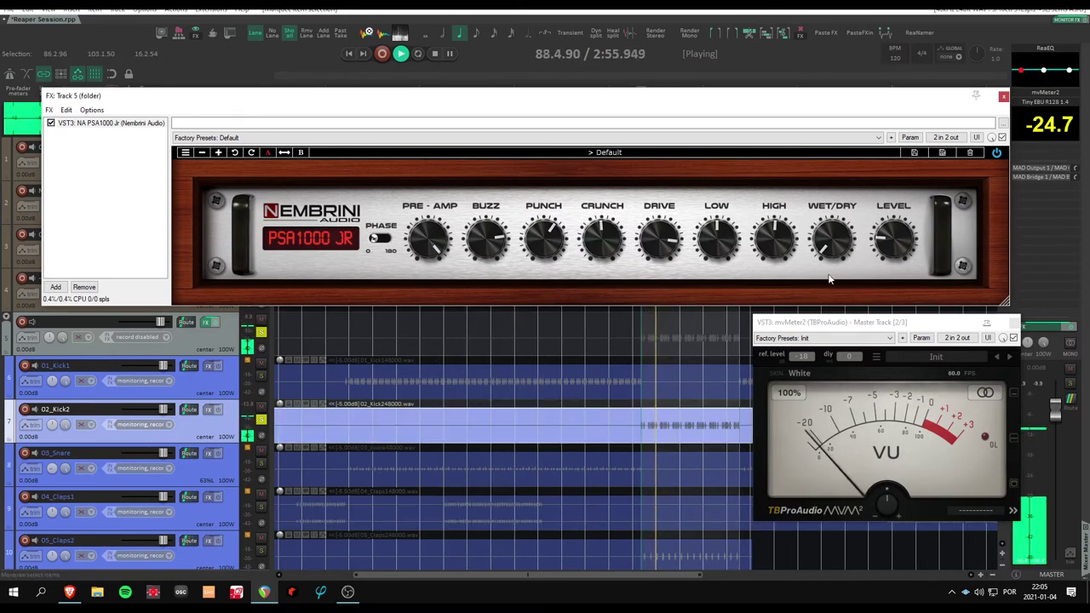
pyautogui.moveTo(894, 247); pyautogui.dragTo(896, 260)
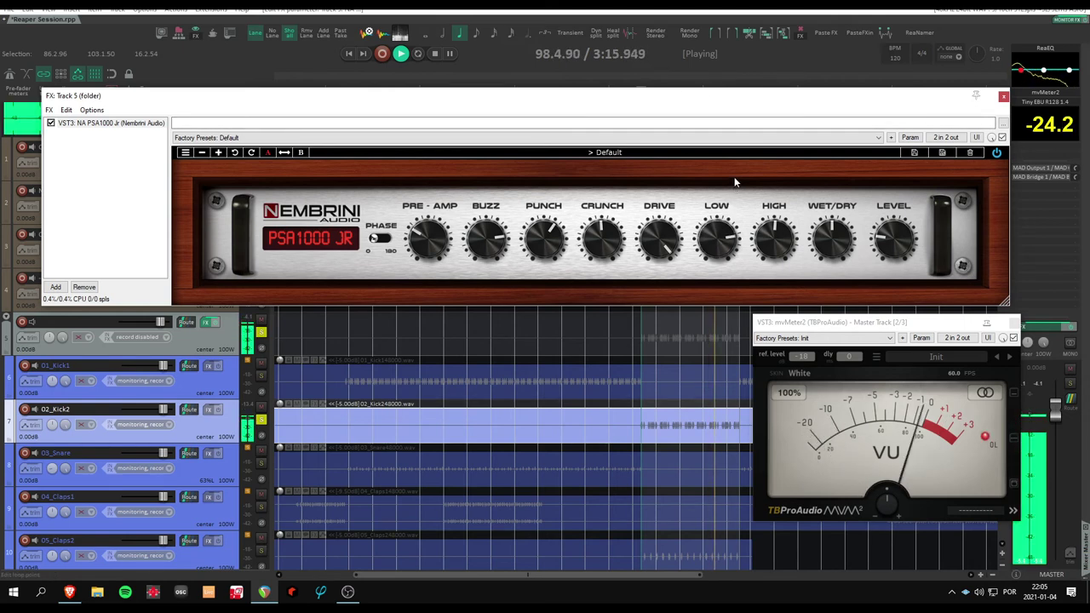
pyautogui.moveTo(892, 243); pyautogui.dragTo(819, 349)
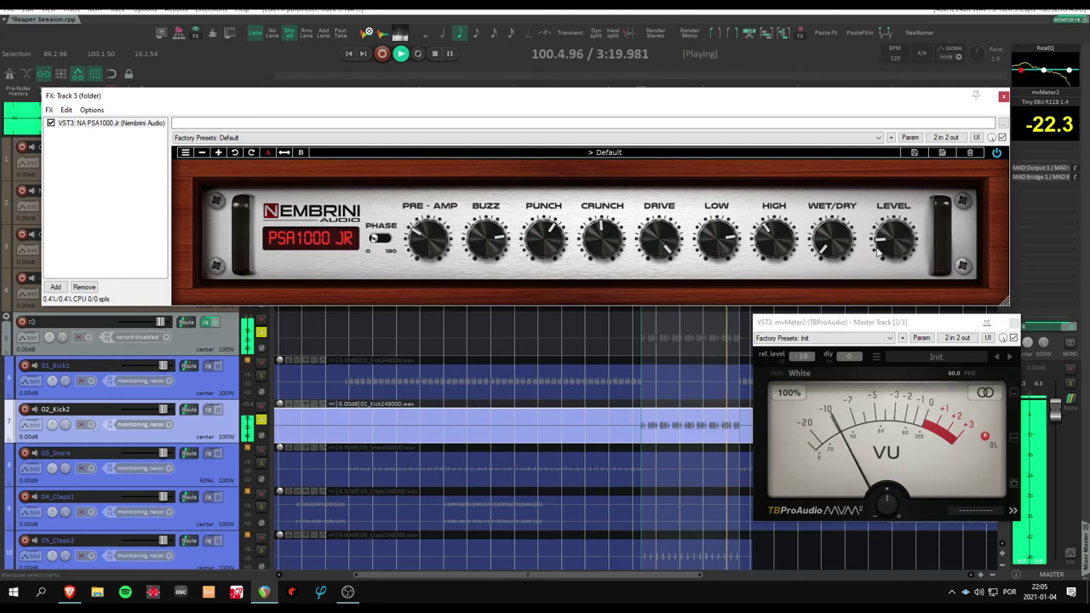
pyautogui.moveTo(893, 244); pyautogui.dragTo(894, 279)
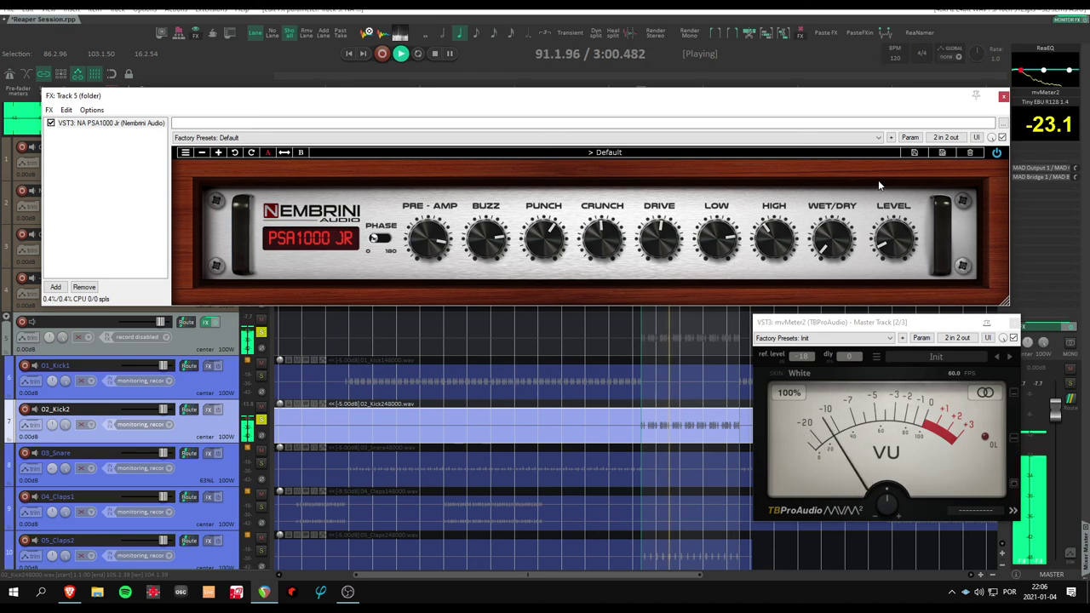
# - Load the Deep Kick preset from the plugin's Factory Presets folder
pyautogui.click(609, 152)
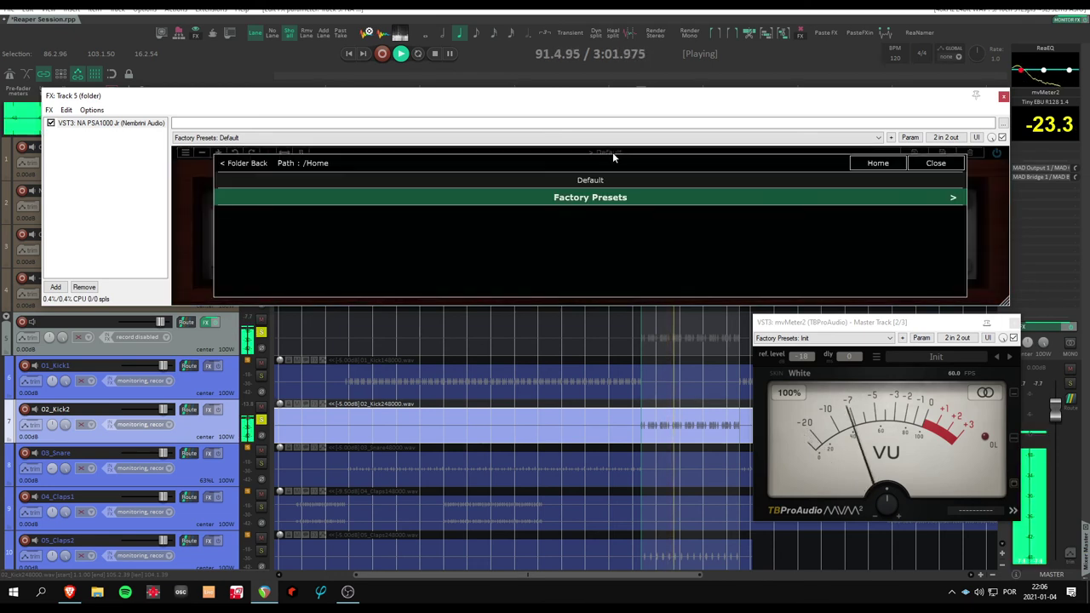
pyautogui.click(622, 198)
pyautogui.click(626, 213)
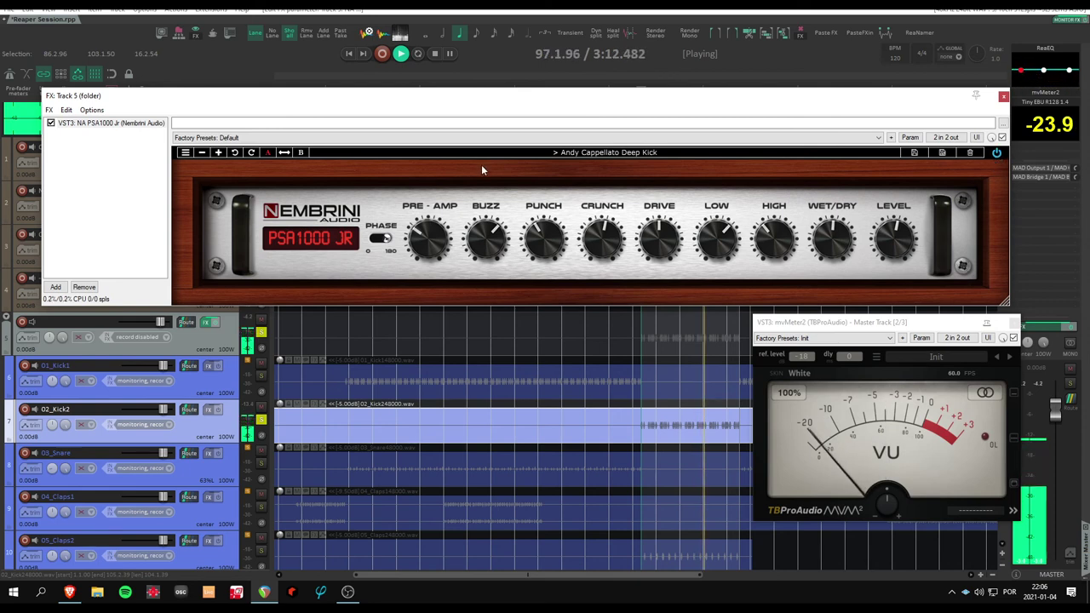
# - Step through the factory presets from GTR Reamp through Super Crunch Bass, Bass Crunch, Bass Dirt and Bass Overdrive to Beat Distortion, and restart playback
pyautogui.click(219, 154)
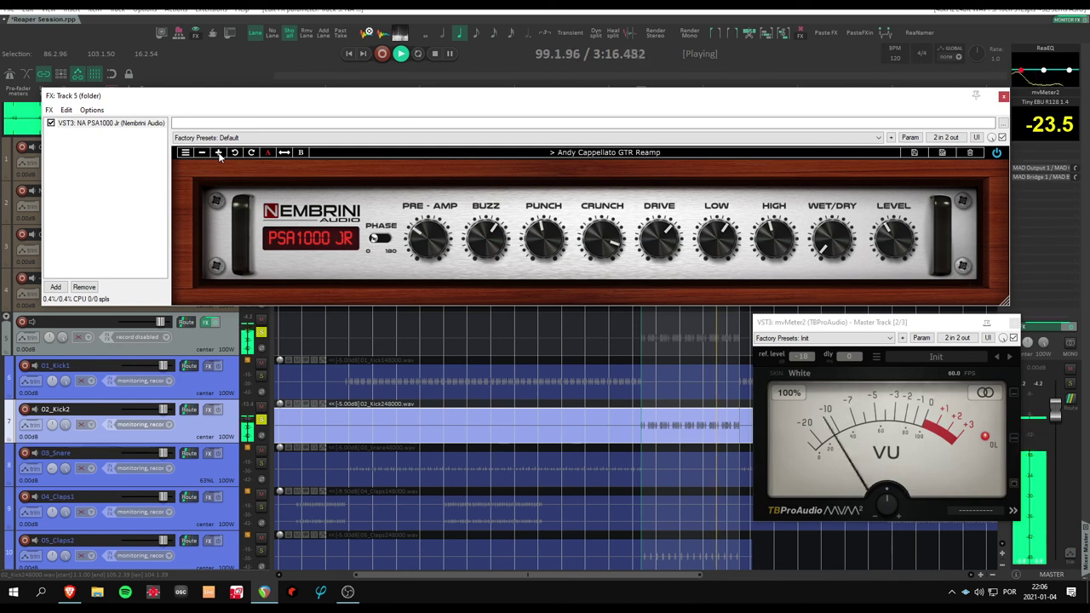
pyautogui.click(219, 154)
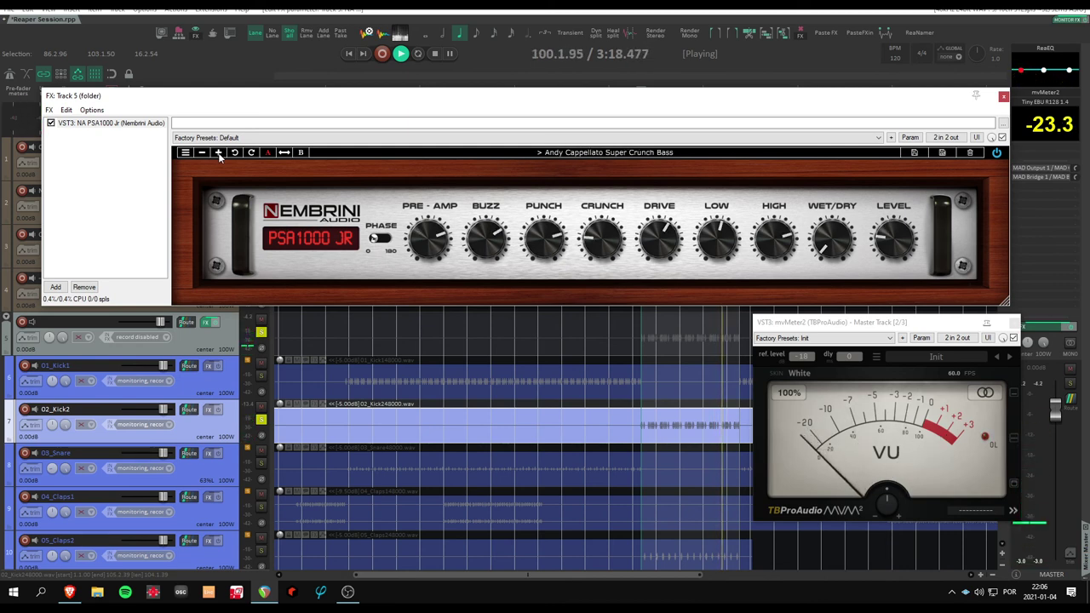
pyautogui.click(219, 153)
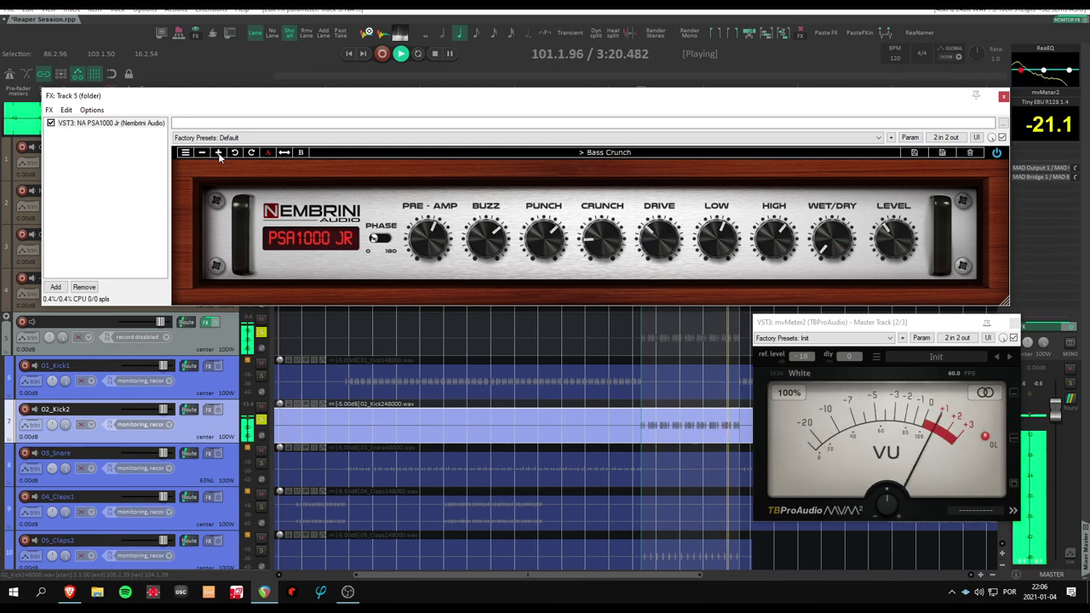
pyautogui.click(219, 154)
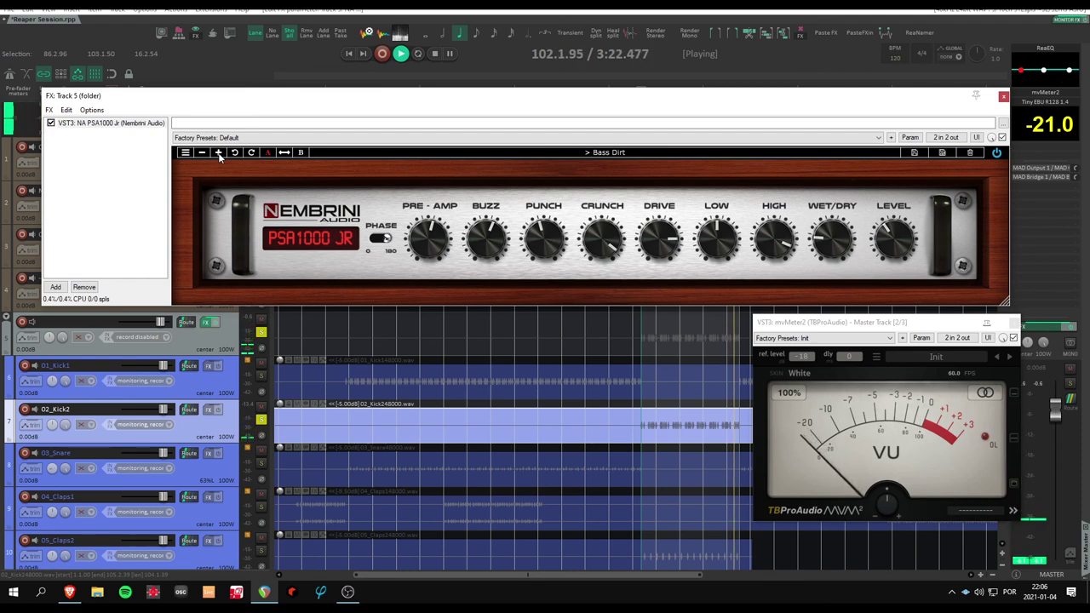
pyautogui.click(218, 153)
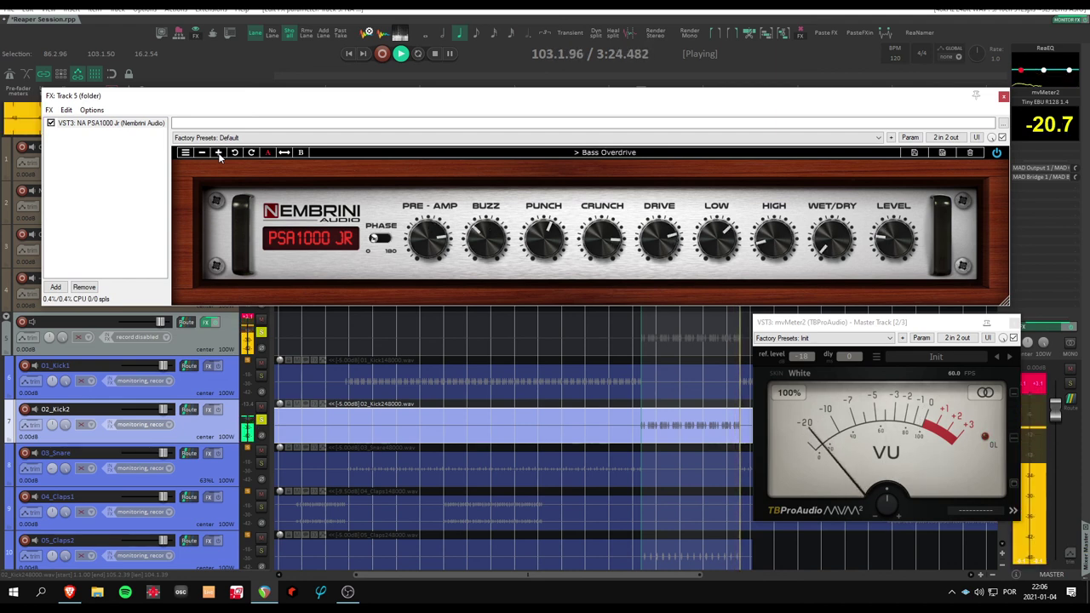
pyautogui.click(219, 153)
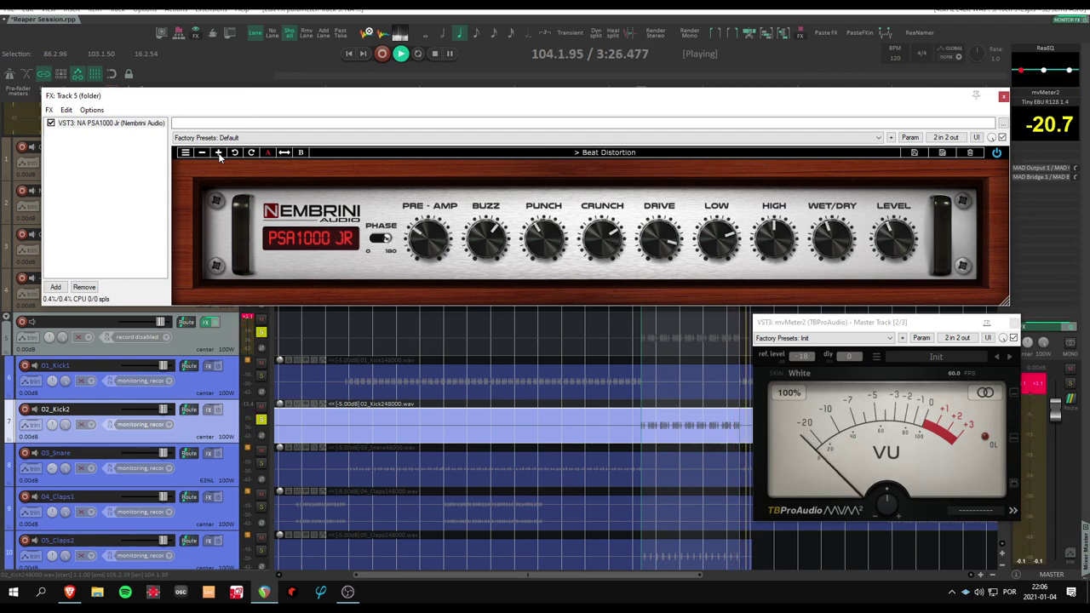
pyautogui.press('space')
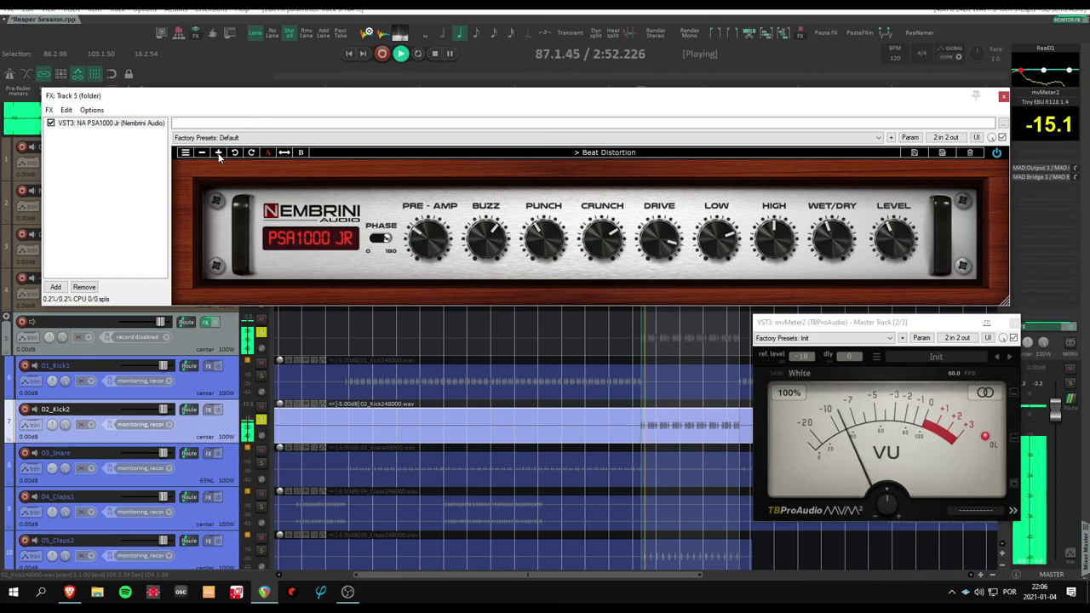